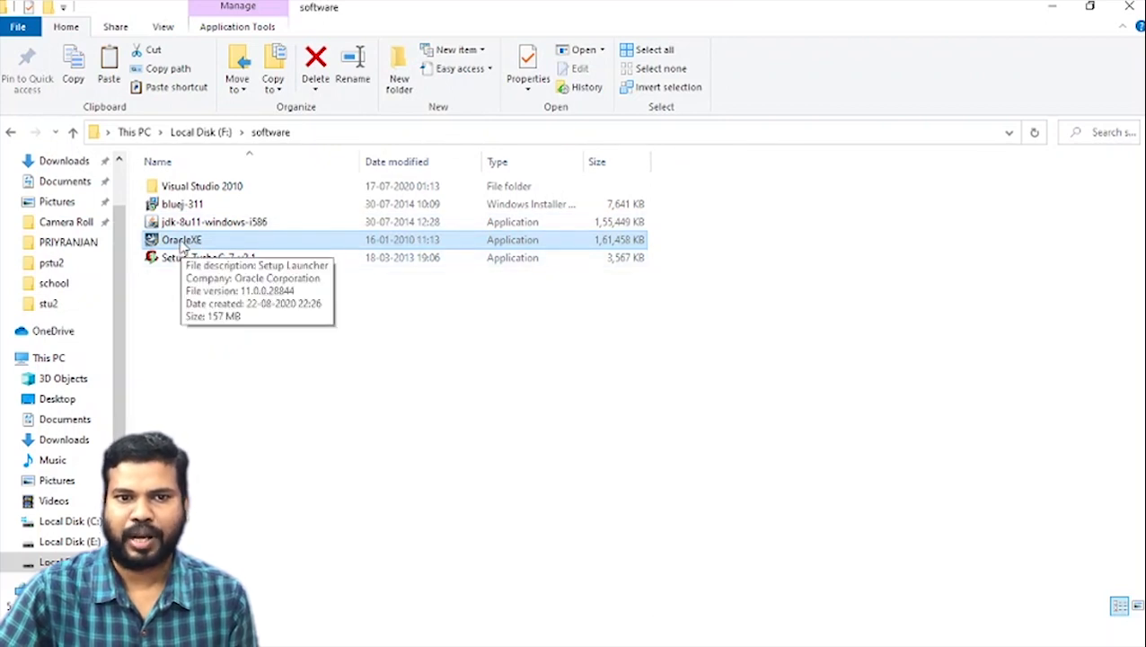
Launch the OracleXE setup and accept the license agreement in the install wizard
{"action": "double_click", "coordinate": [182, 242]}
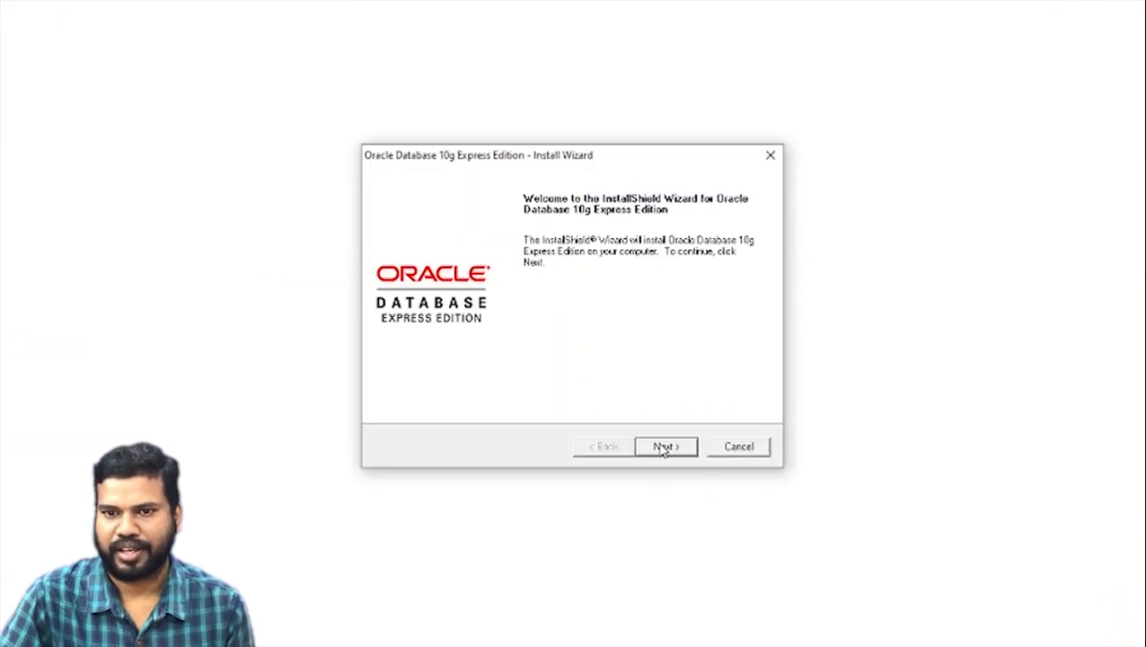
{"action": "left_click", "coordinate": [660, 449]}
{"action": "left_click", "coordinate": [488, 384]}
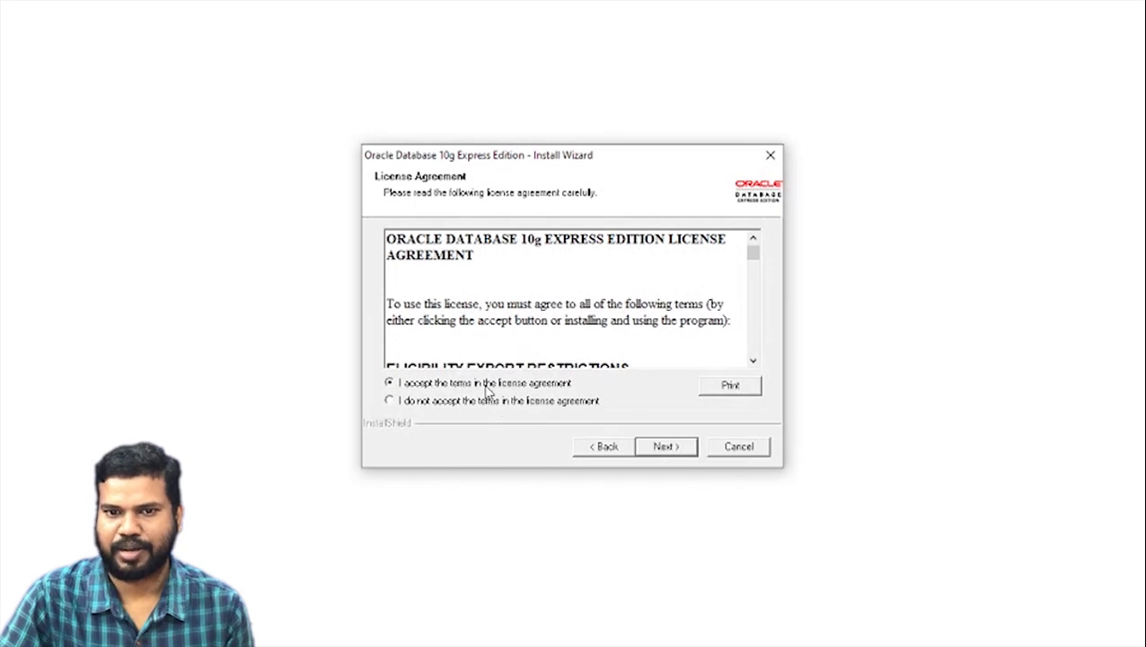
{"action": "left_click", "coordinate": [667, 448]}
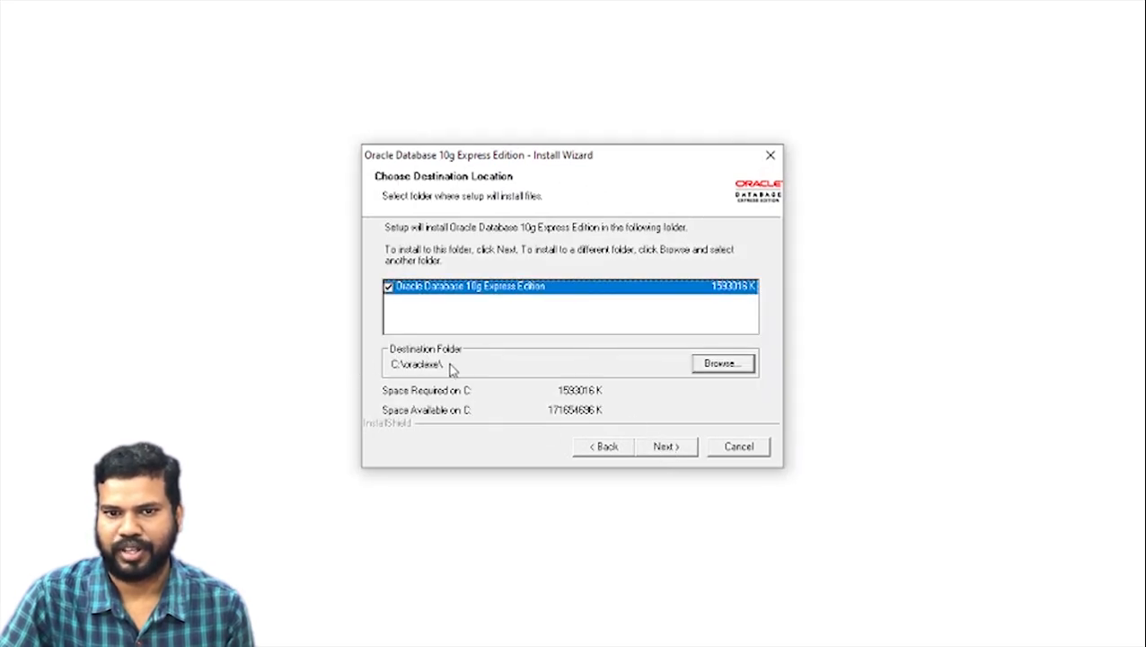
Keep the default destination folder C:\oraclexe\ and continue the installation
{"action": "left_click", "coordinate": [724, 364]}
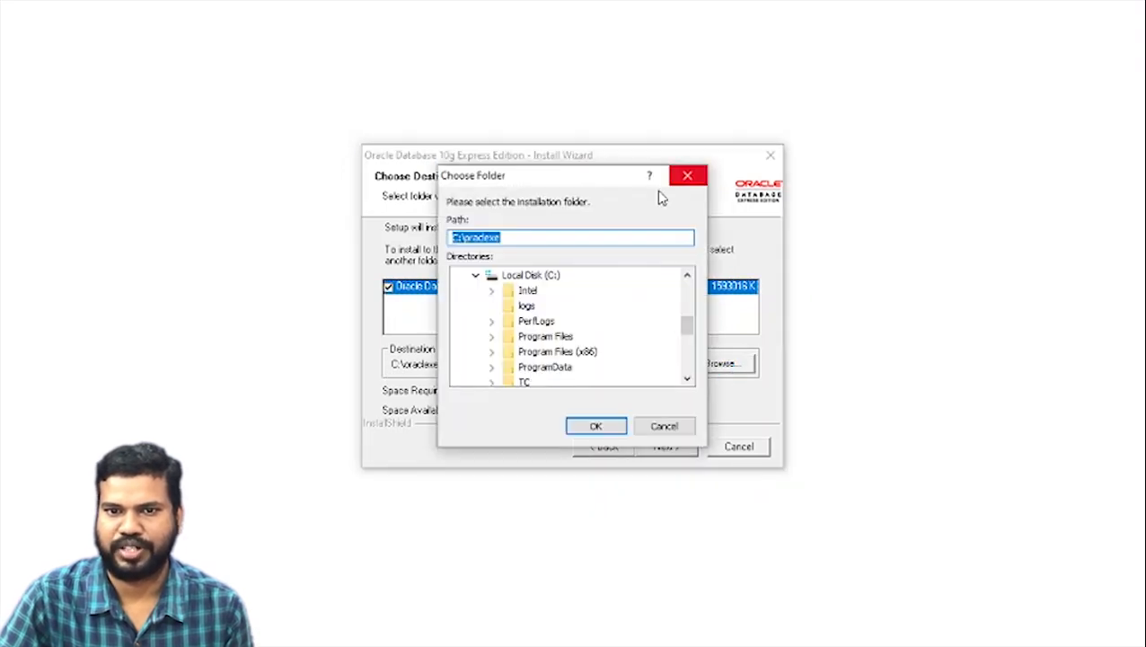
{"action": "left_click", "coordinate": [687, 175]}
{"action": "left_click", "coordinate": [665, 448]}
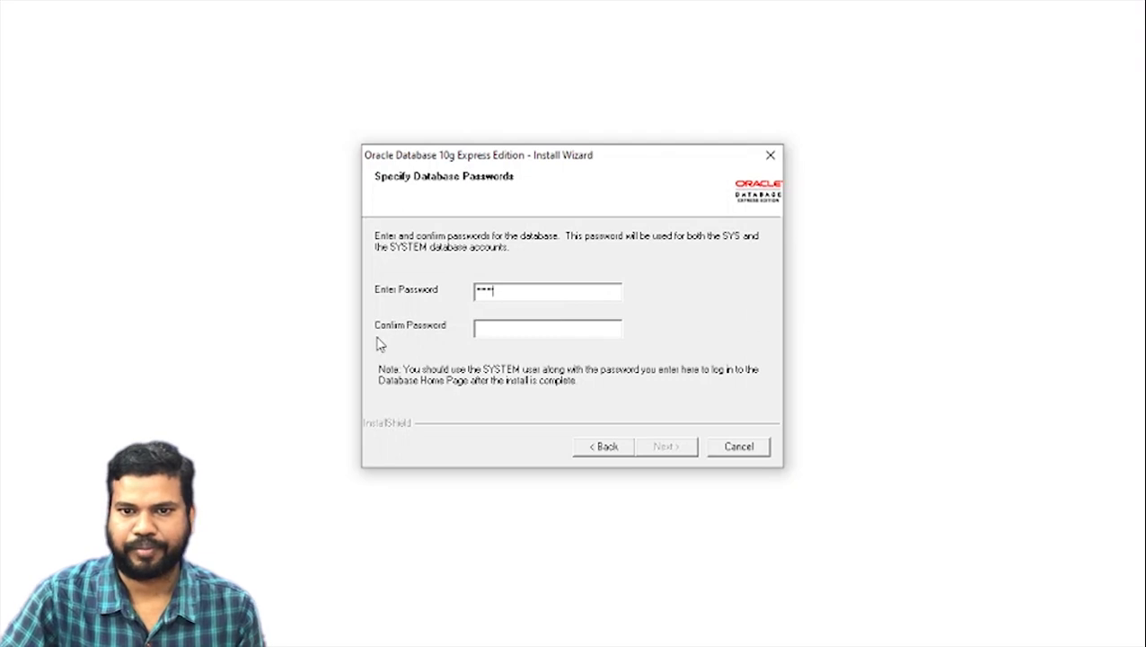
Enter and confirm the database password for the SYS and SYSTEM accounts
{"action": "left_click", "coordinate": [494, 329]}
{"action": "type", "text": "1"}
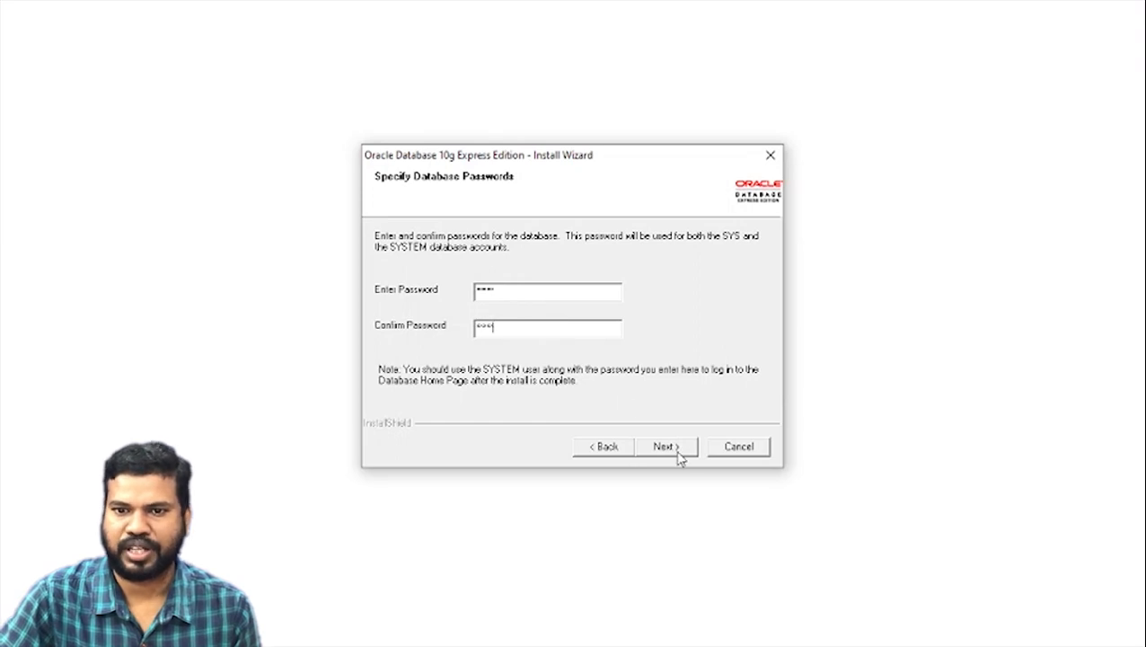
{"action": "left_click", "coordinate": [666, 446]}
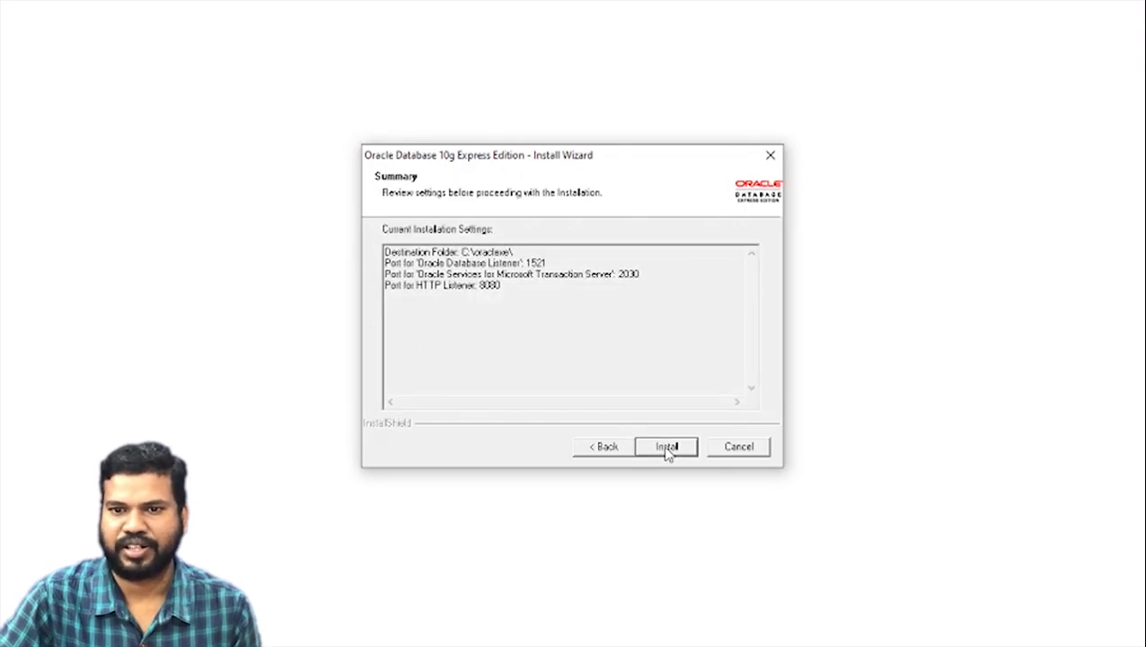
Install Oracle Database 10g Express Edition and finish the wizard with the database homepage launch option on
{"action": "left_click", "coordinate": [666, 448]}
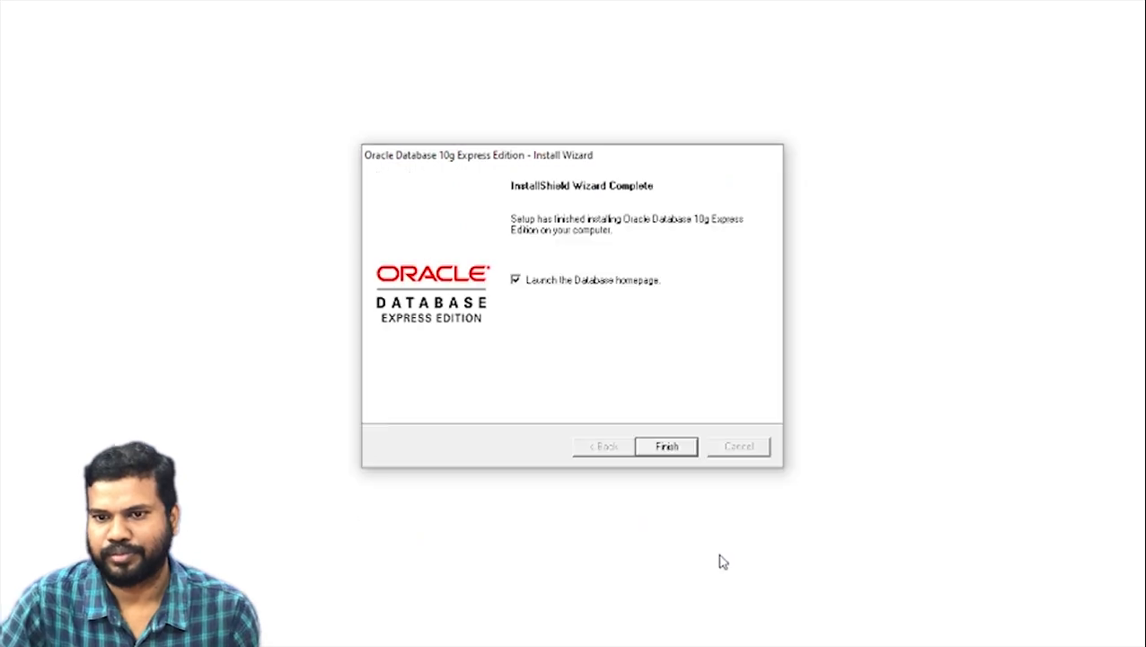
{"action": "left_click", "coordinate": [665, 447]}
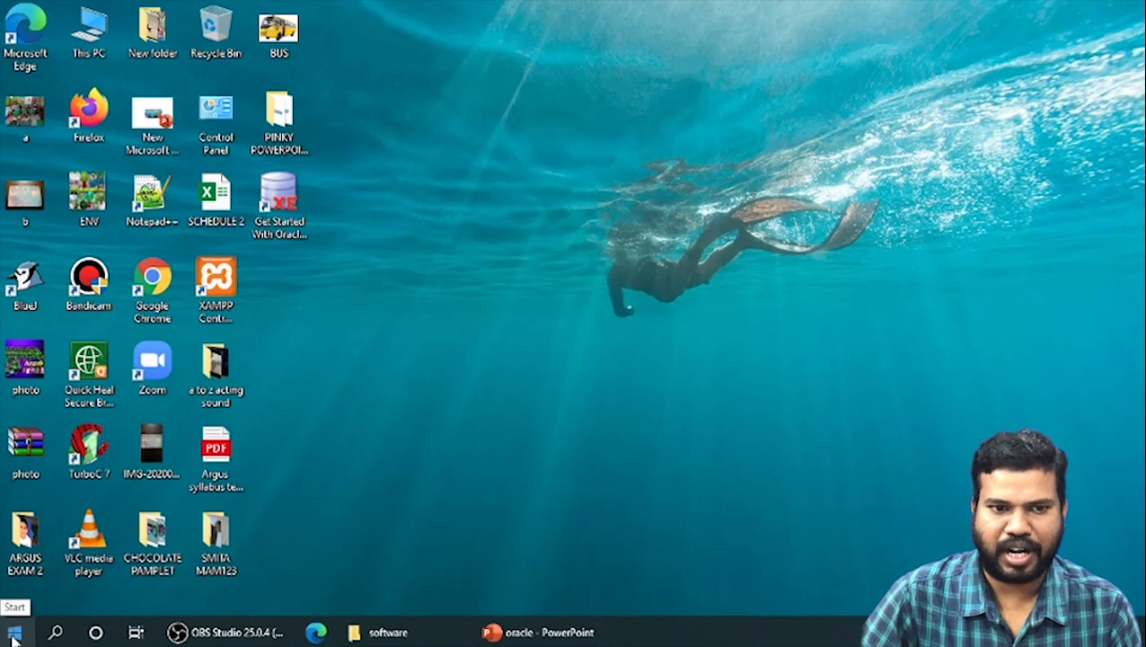
Expand the Oracle Database 10g Express Edition folder in the Start menu's app list
{"action": "left_click", "coordinate": [12, 638]}
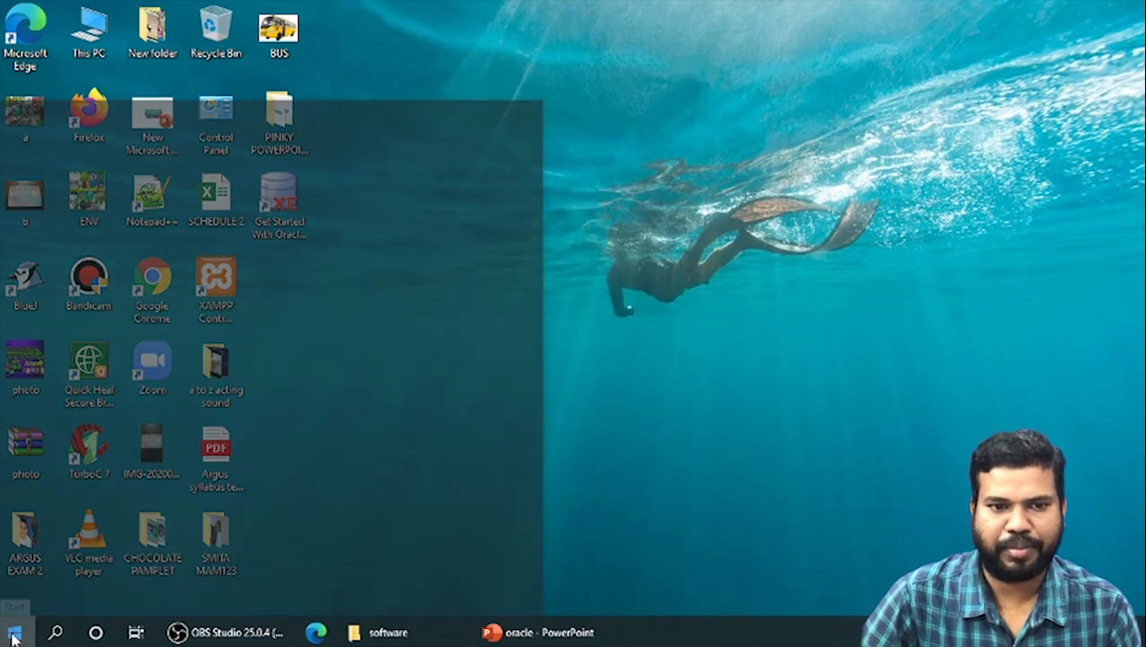
{"action": "scroll", "coordinate": [110, 388], "scroll_direction": "down", "scroll_amount": 3}
{"action": "scroll", "coordinate": [114, 395], "scroll_direction": "up", "scroll_amount": 3}
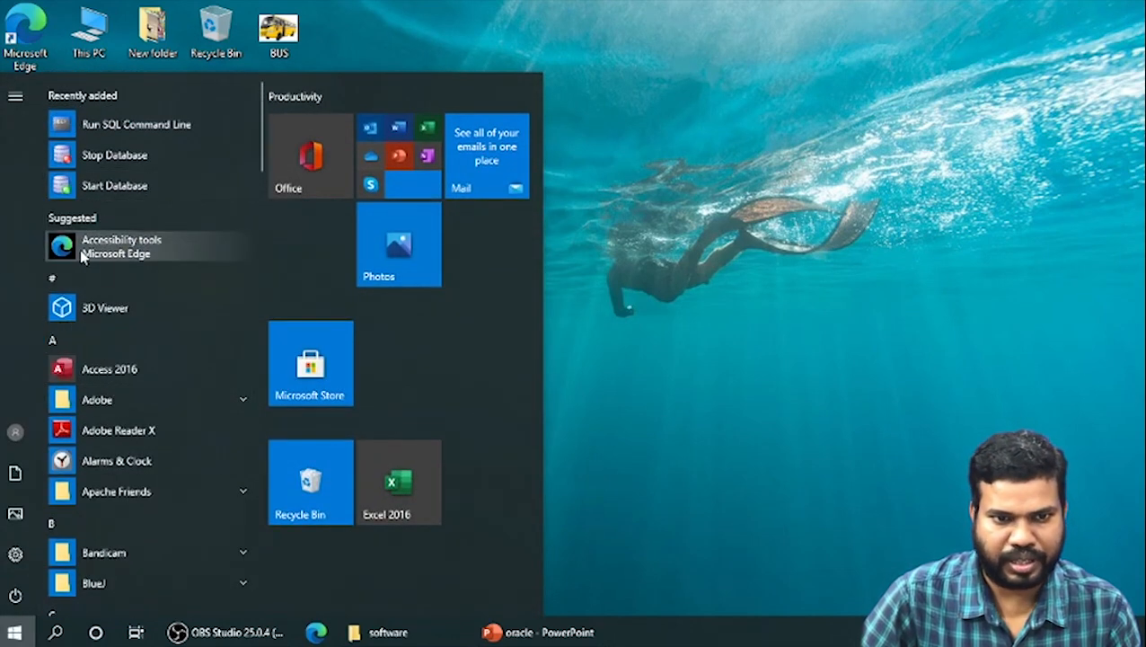
{"action": "scroll", "coordinate": [140, 284], "scroll_direction": "down", "scroll_amount": 10}
{"action": "scroll", "coordinate": [142, 299], "scroll_direction": "down", "scroll_amount": 4}
{"action": "scroll", "coordinate": [142, 299], "scroll_direction": "up", "scroll_amount": 2}
{"action": "scroll", "coordinate": [141, 301], "scroll_direction": "down", "scroll_amount": 2}
{"action": "scroll", "coordinate": [141, 301], "scroll_direction": "down", "scroll_amount": 4}
{"action": "scroll", "coordinate": [139, 303], "scroll_direction": "up", "scroll_amount": 1}
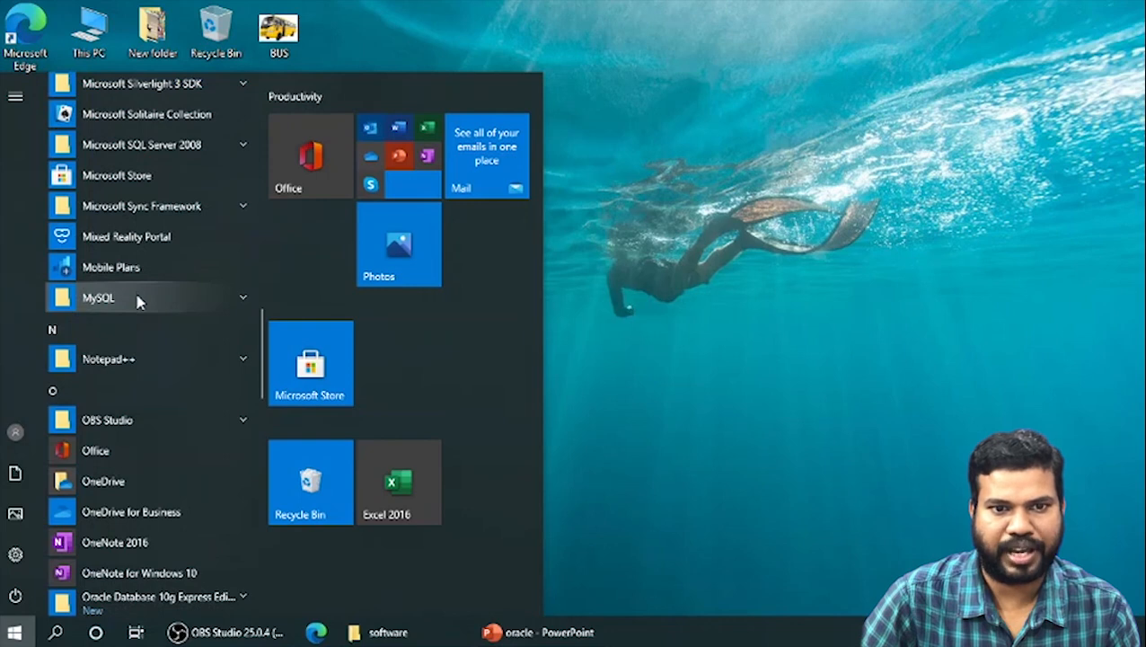
{"action": "scroll", "coordinate": [139, 302], "scroll_direction": "down", "scroll_amount": 3}
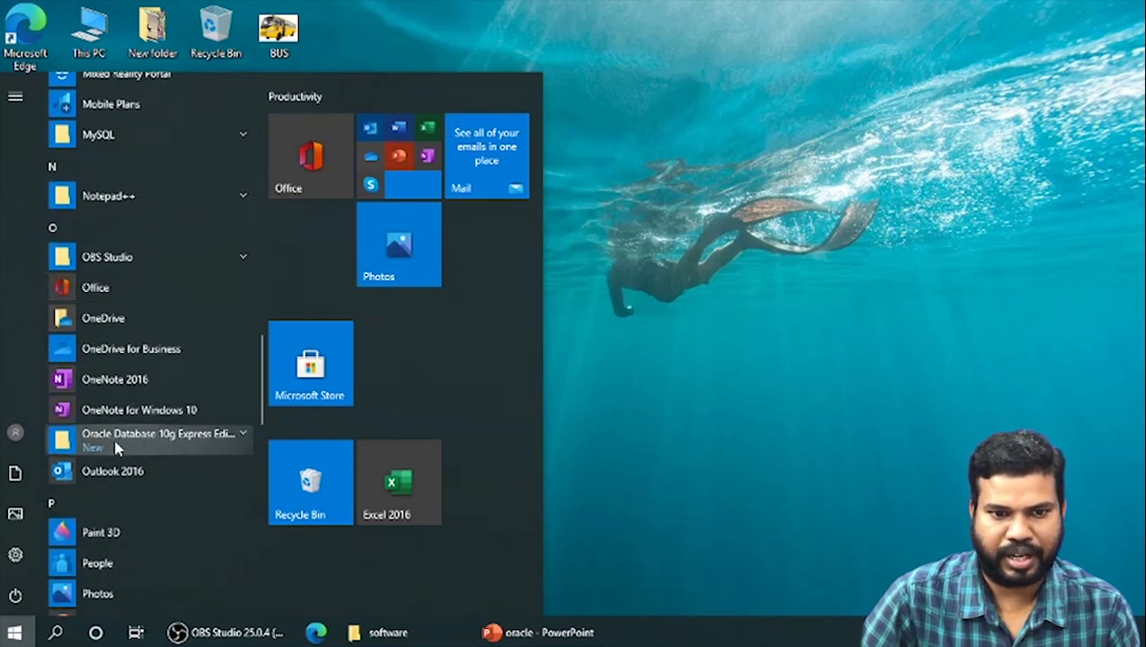
{"action": "left_click", "coordinate": [183, 440]}
Open Go To Database Home Page using Google Chrome
{"action": "scroll", "coordinate": [179, 442], "scroll_direction": "down", "scroll_amount": 2}
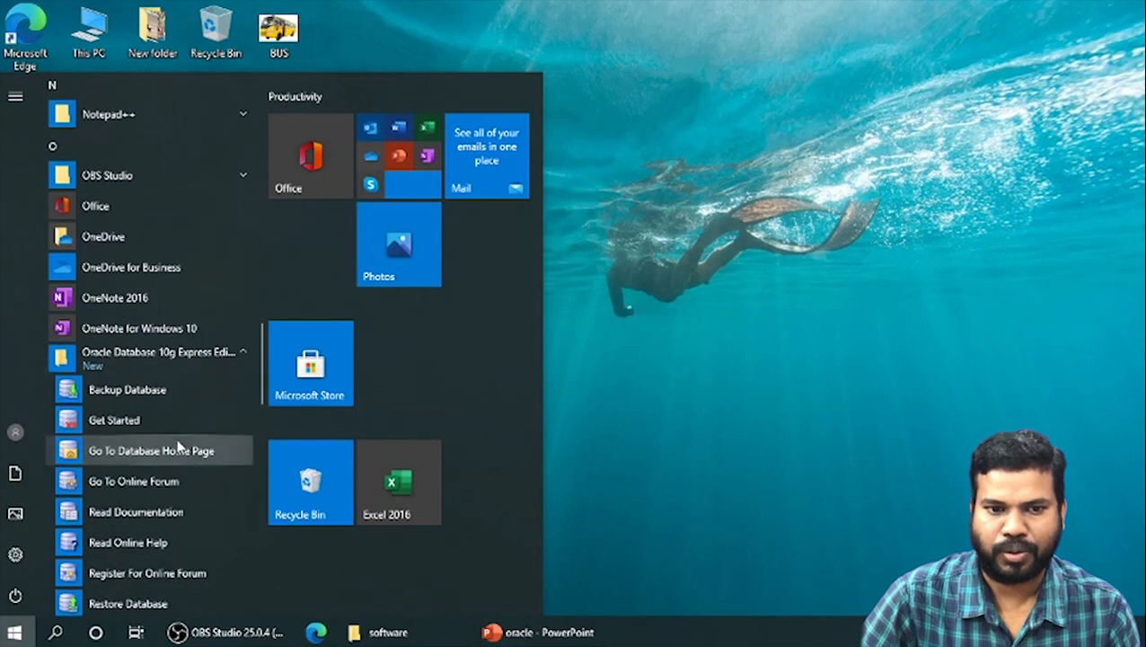
{"action": "left_click", "coordinate": [128, 454]}
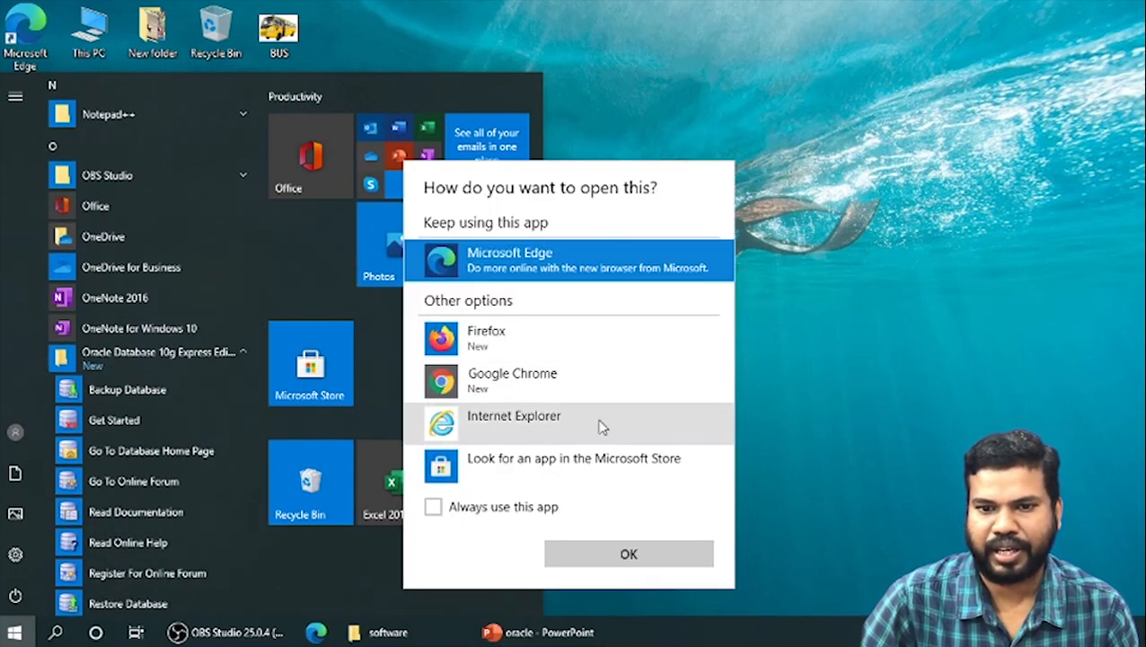
{"action": "left_click", "coordinate": [466, 382]}
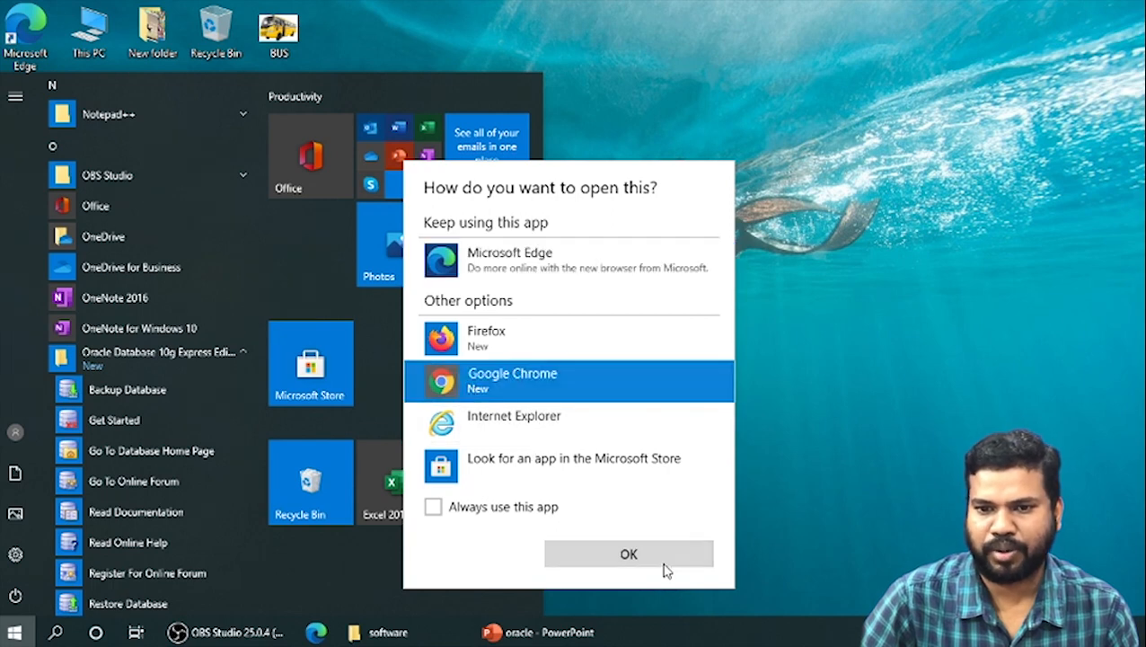
{"action": "left_click", "coordinate": [652, 560]}
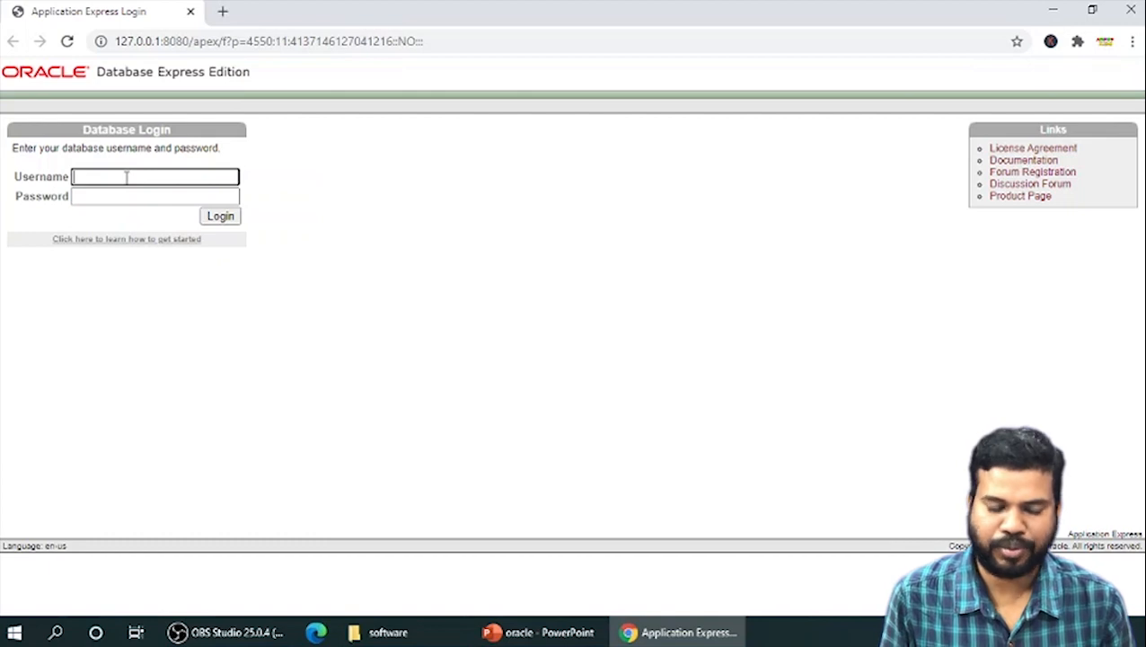
Log in to the database home page as system with the database password, dismissing the save-password offer
{"action": "type", "text": "stem"}
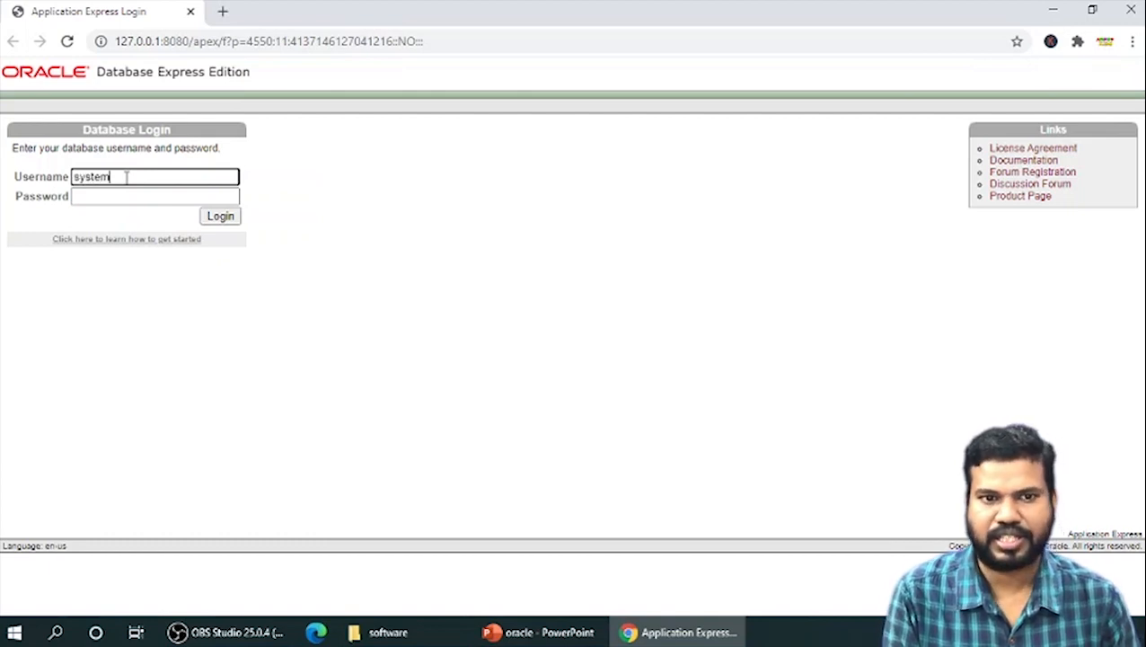
{"action": "key", "text": "Tab"}
{"action": "type", "text": "•"}
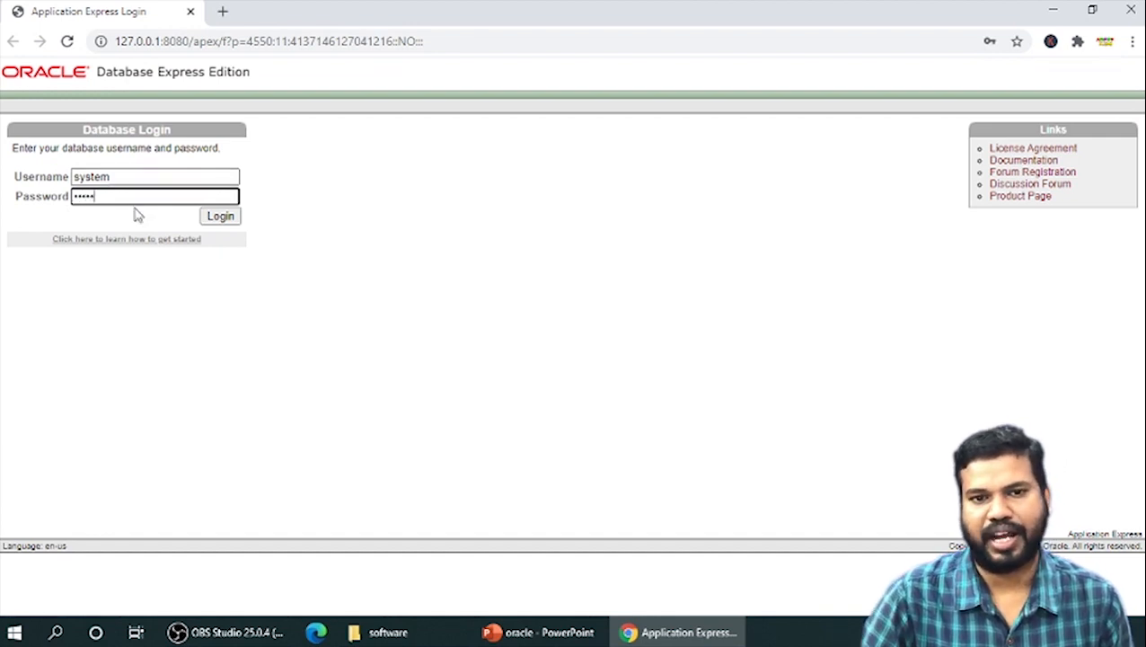
{"action": "left_click", "coordinate": [214, 220]}
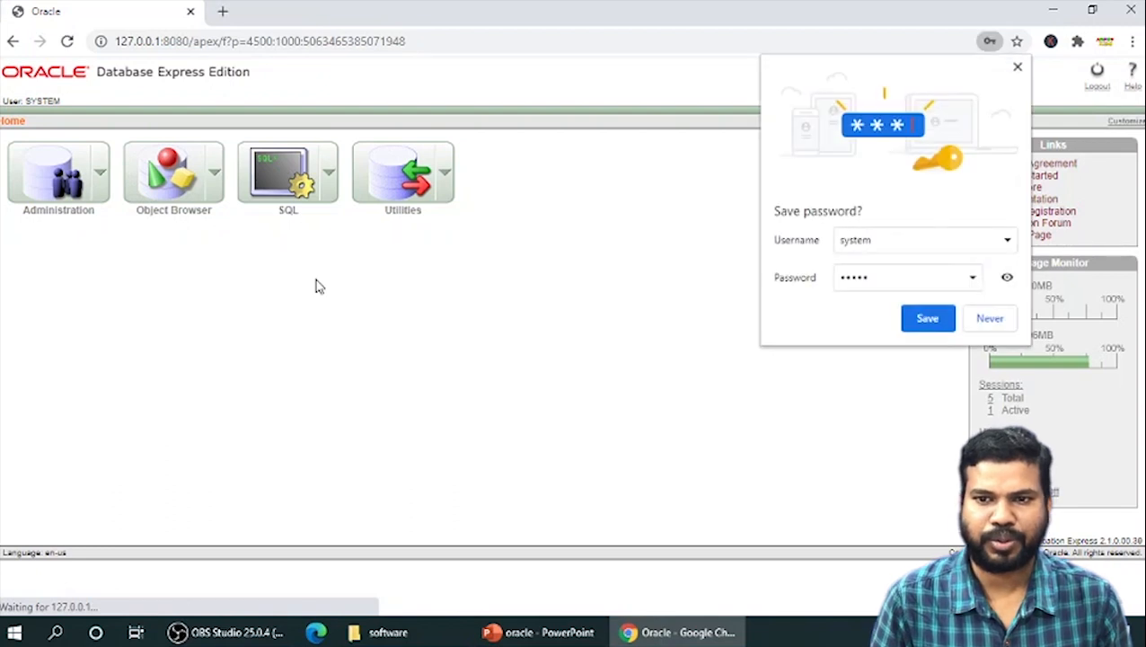
{"action": "left_click", "coordinate": [1018, 68]}
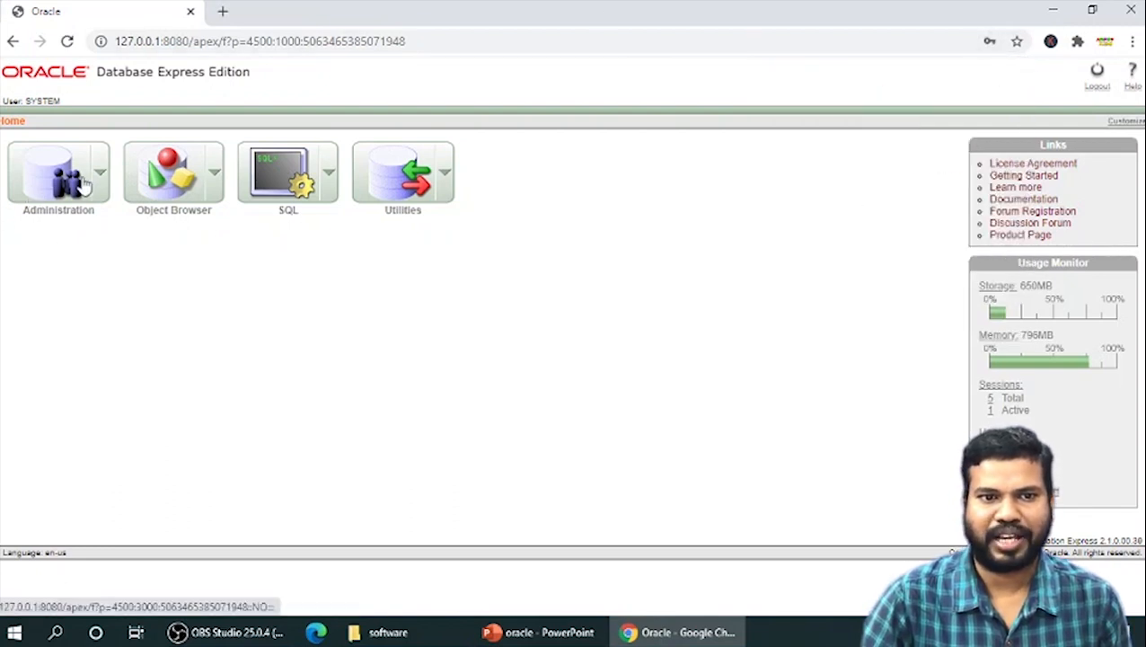
Open the Create Database User page under Administration's Database Users
{"action": "left_click", "coordinate": [36, 186]}
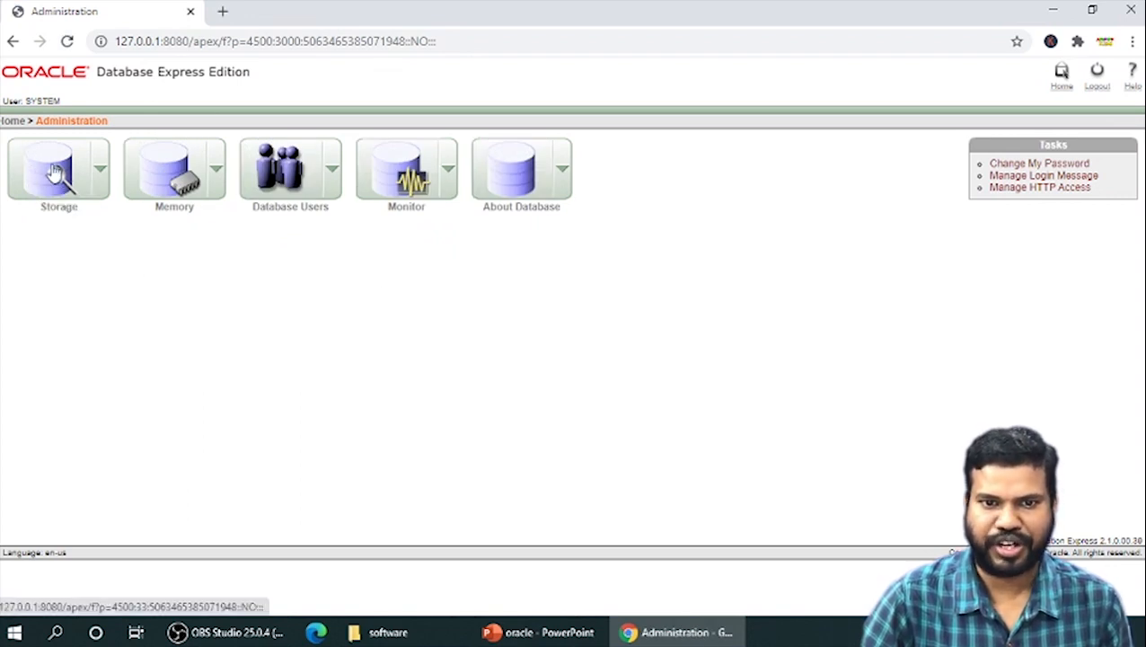
{"action": "left_click", "coordinate": [307, 170]}
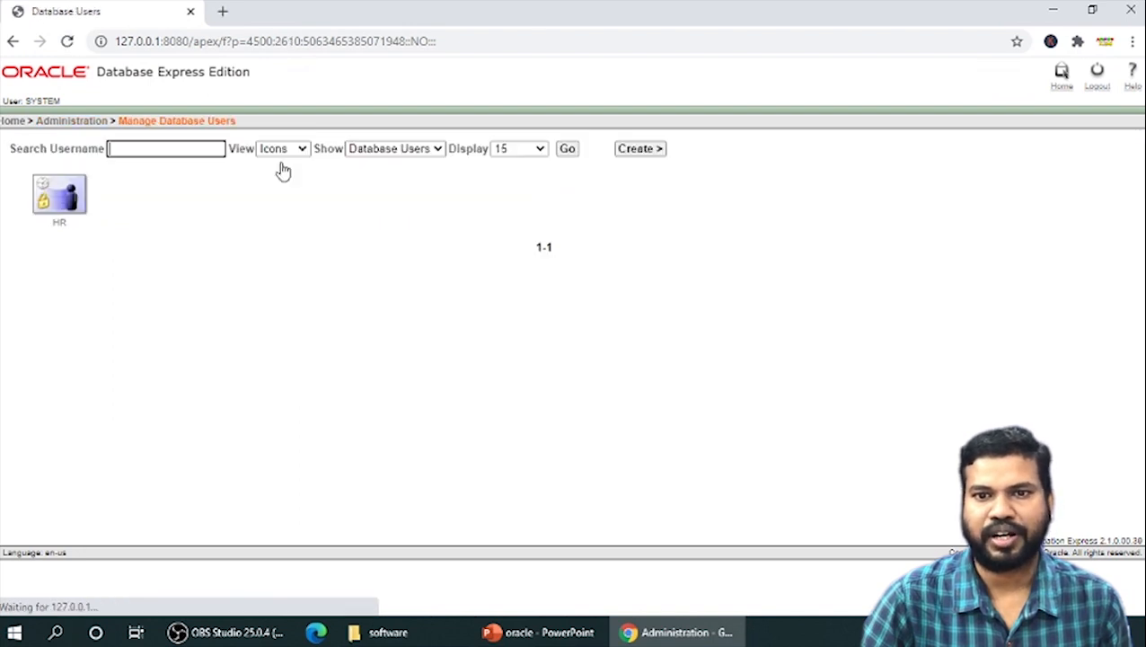
{"action": "left_click", "coordinate": [636, 155]}
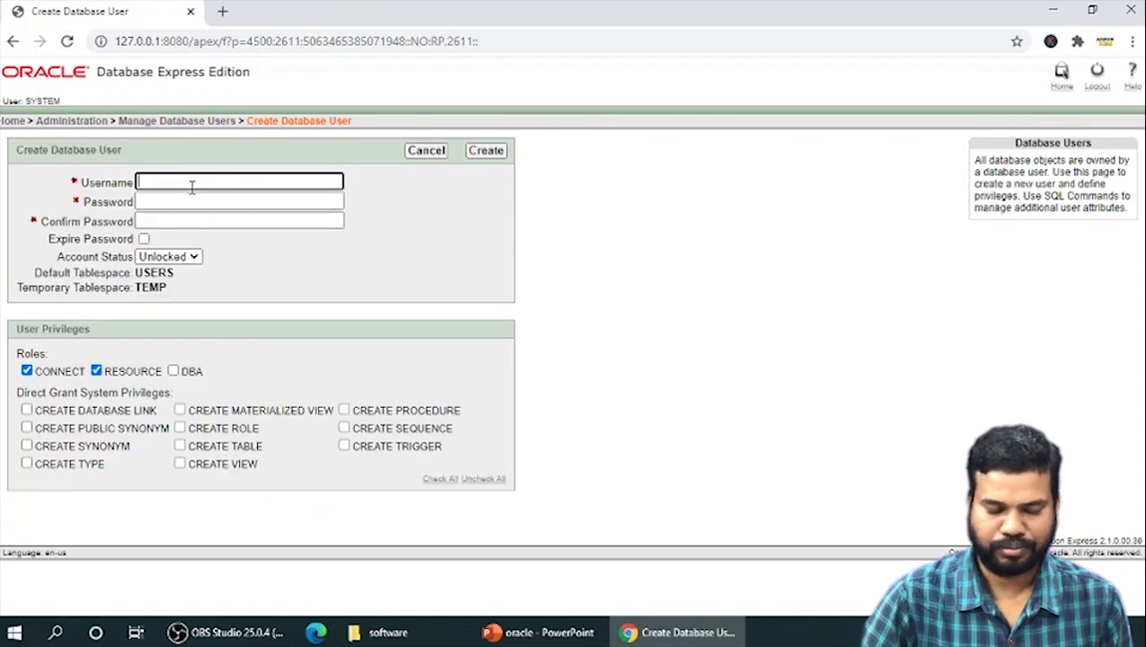
Enter the username stu32, then enter and confirm the new user's password
{"action": "type", "text": "stu32"}
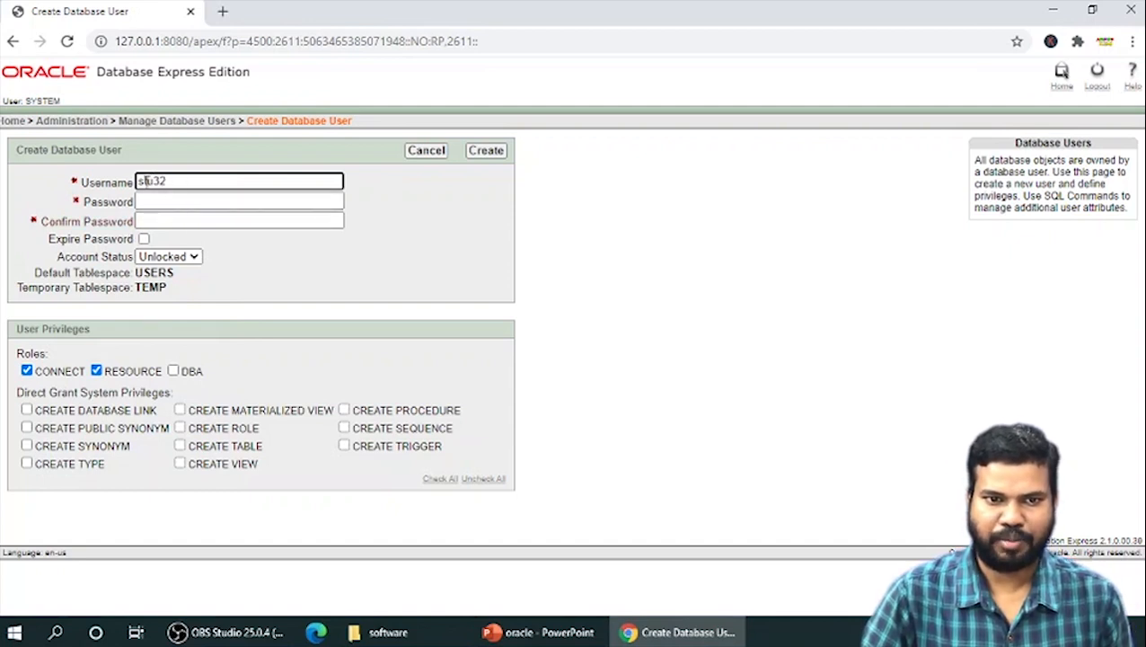
{"action": "left_click", "coordinate": [165, 202]}
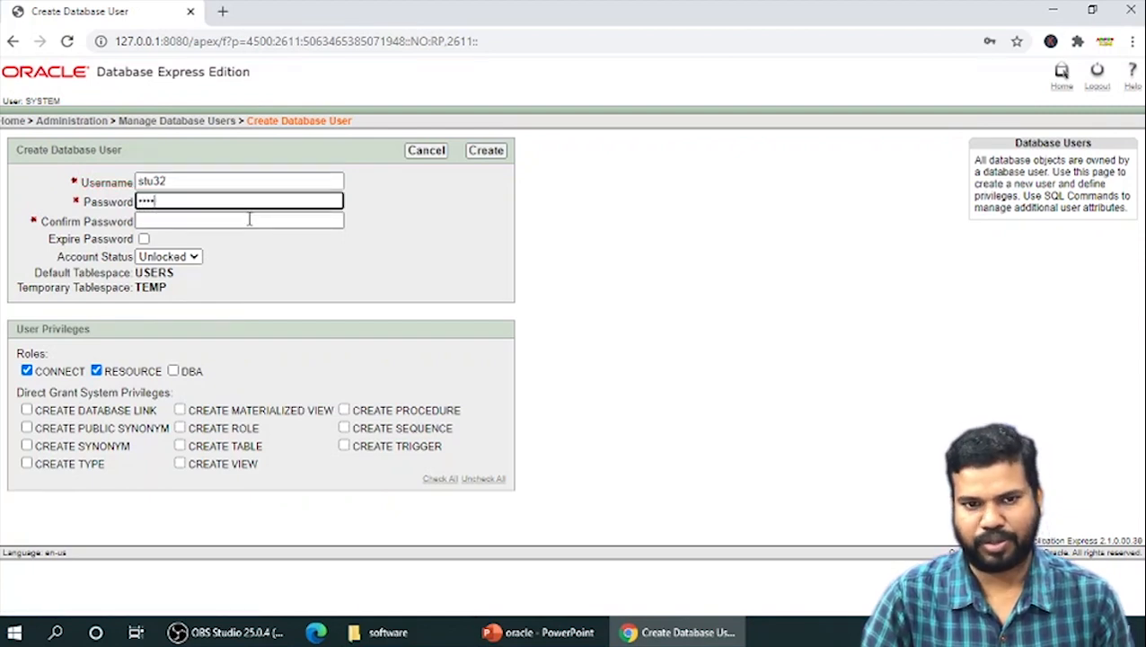
{"action": "left_click", "coordinate": [182, 220]}
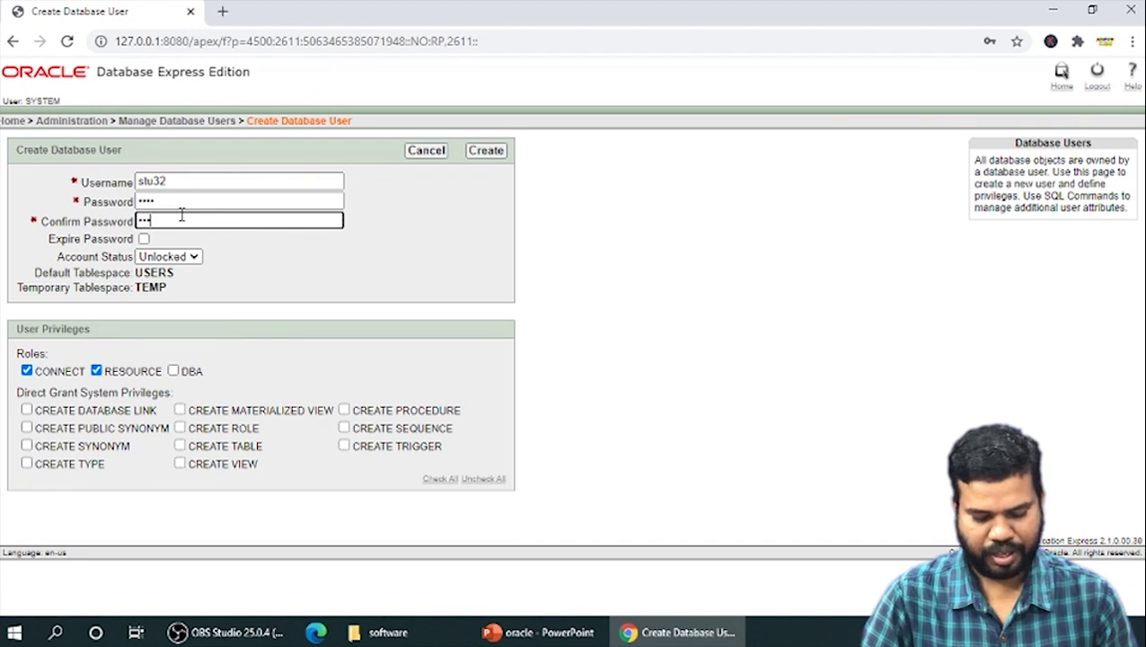
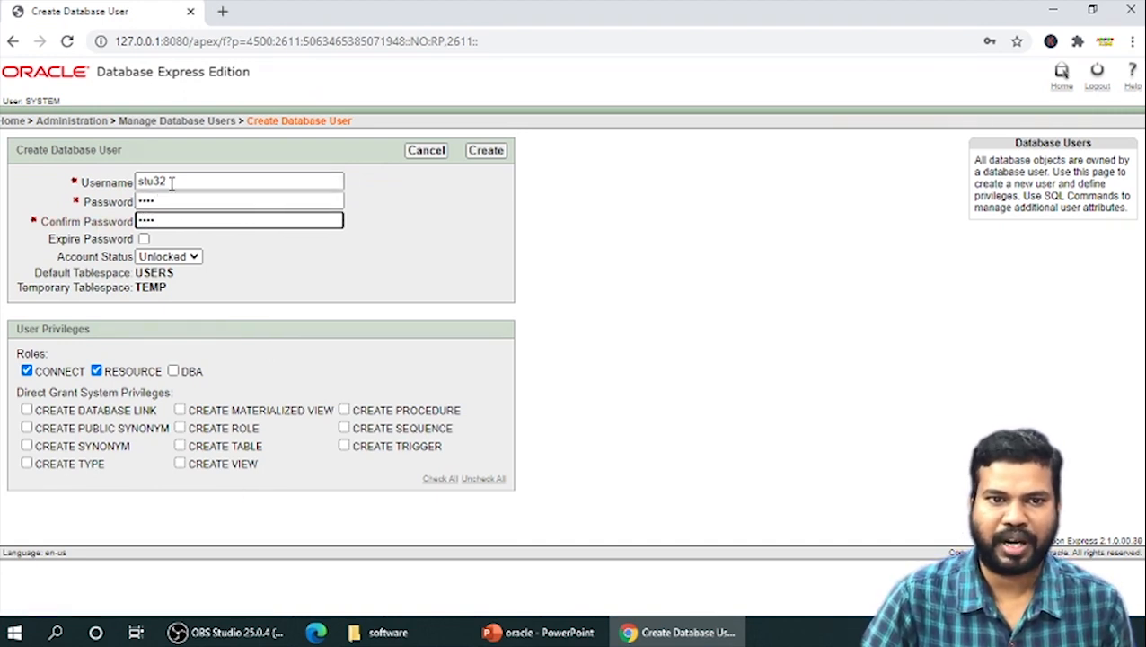
{"action": "left_click_drag", "start_coordinate": [176, 181], "coordinate": [136, 182]}
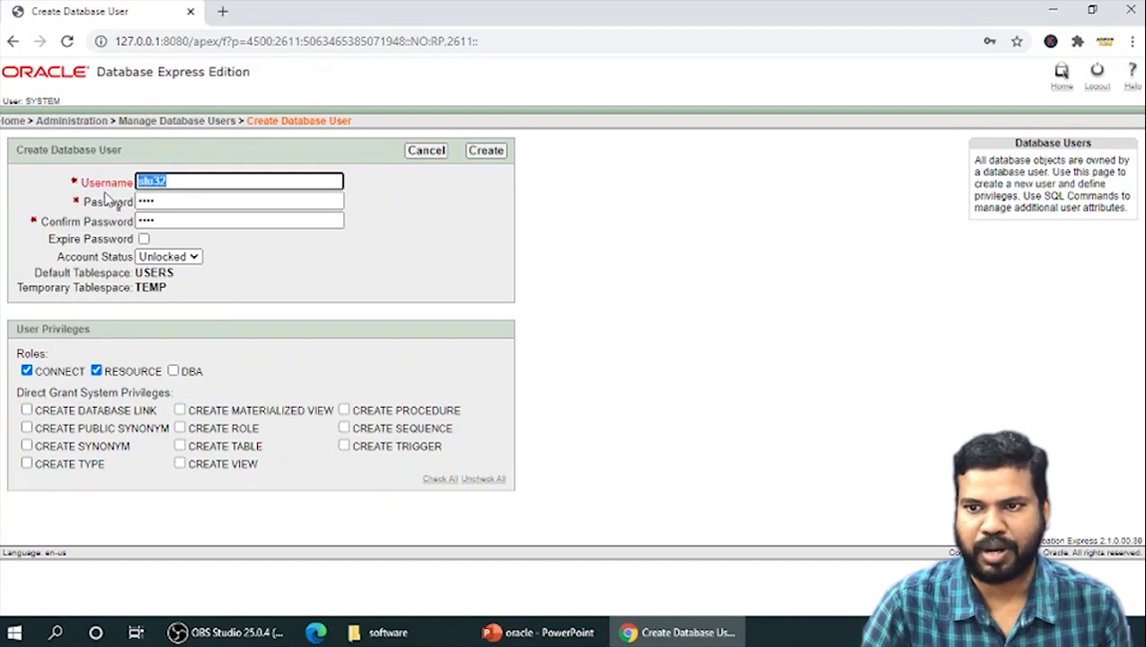
{"action": "left_click", "coordinate": [176, 373]}
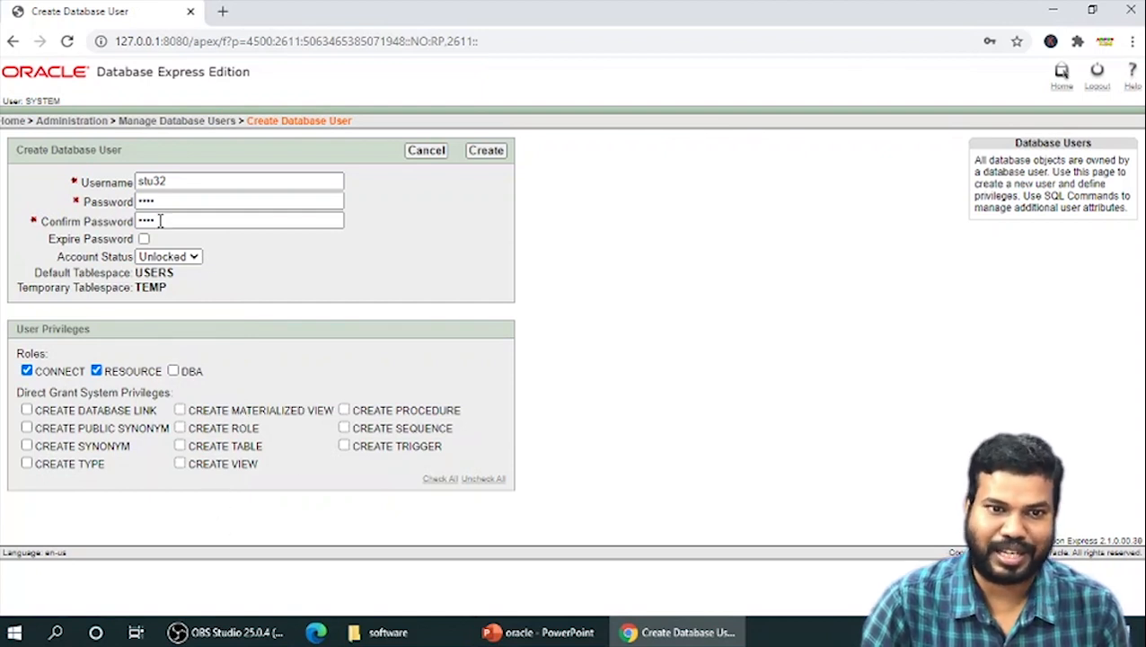
{"action": "double_click", "coordinate": [182, 182]}
{"action": "left_click", "coordinate": [185, 181]}
Grant CREATE MATERIALIZED VIEW, ROLE, TABLE, VIEW, PROCEDURE, SEQUENCE and TRIGGER privileges and create the user
{"action": "left_click", "coordinate": [181, 463]}
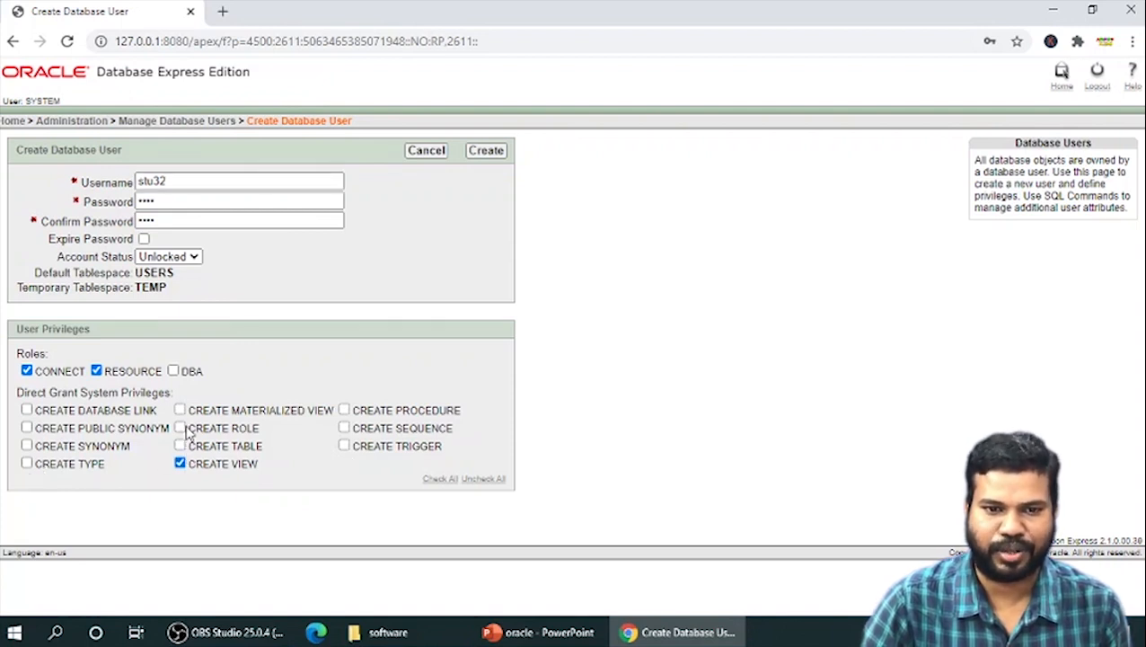
{"action": "left_click", "coordinate": [180, 447]}
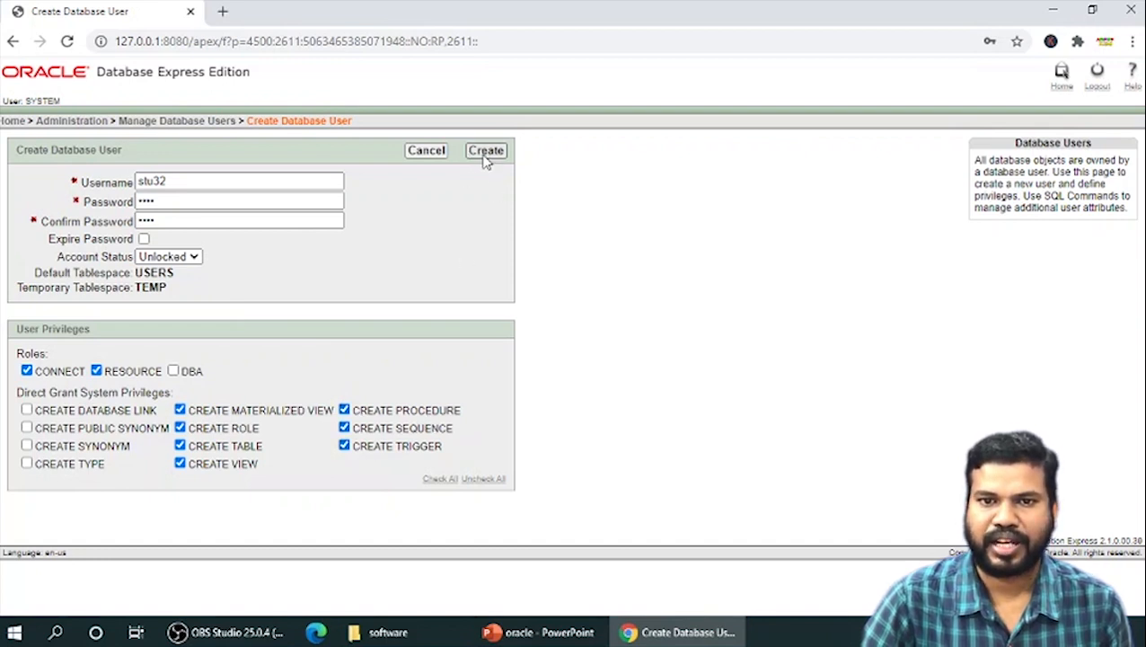
{"action": "left_click", "coordinate": [486, 151]}
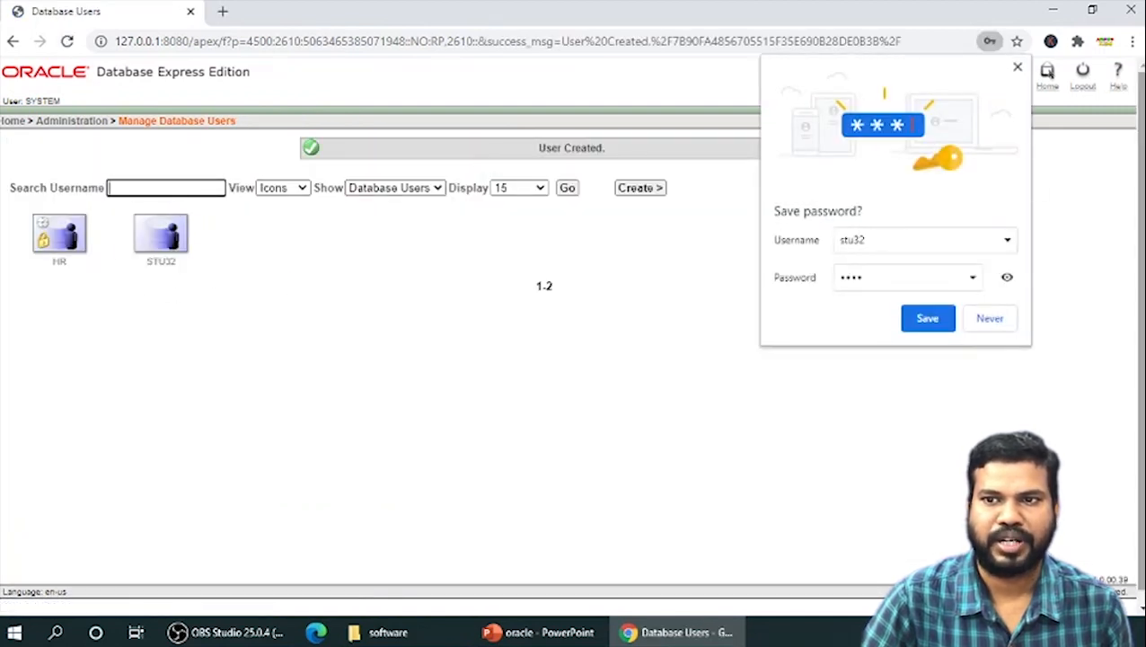
{"action": "left_click", "coordinate": [1017, 67]}
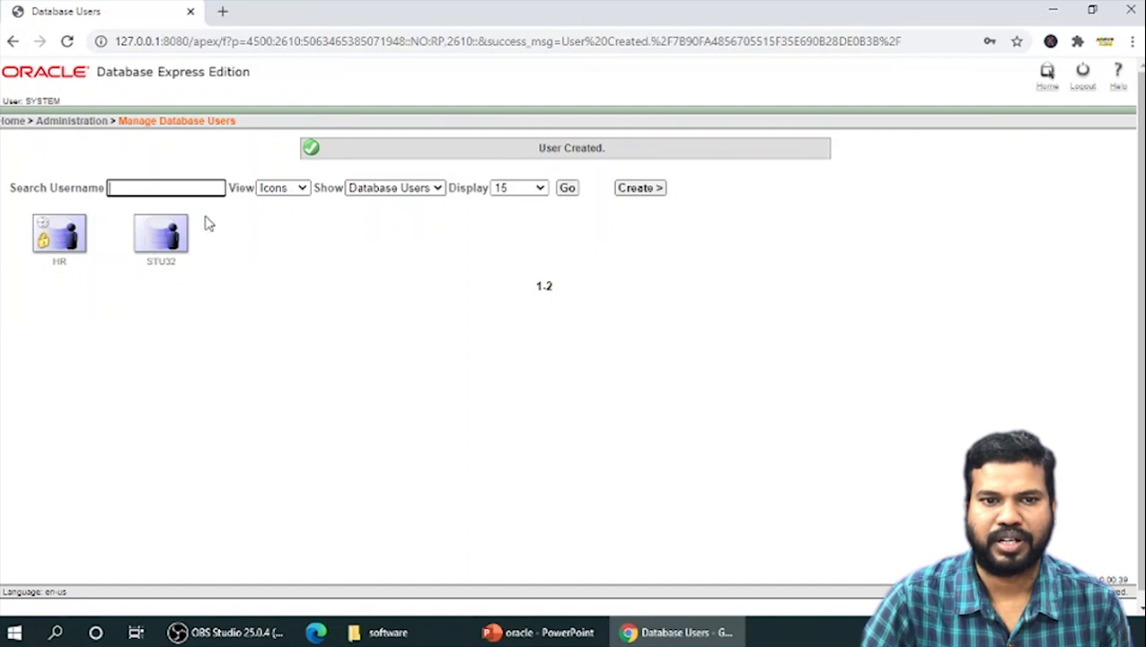
Log out of the database home page and close the browser
{"action": "left_click", "coordinate": [1084, 73]}
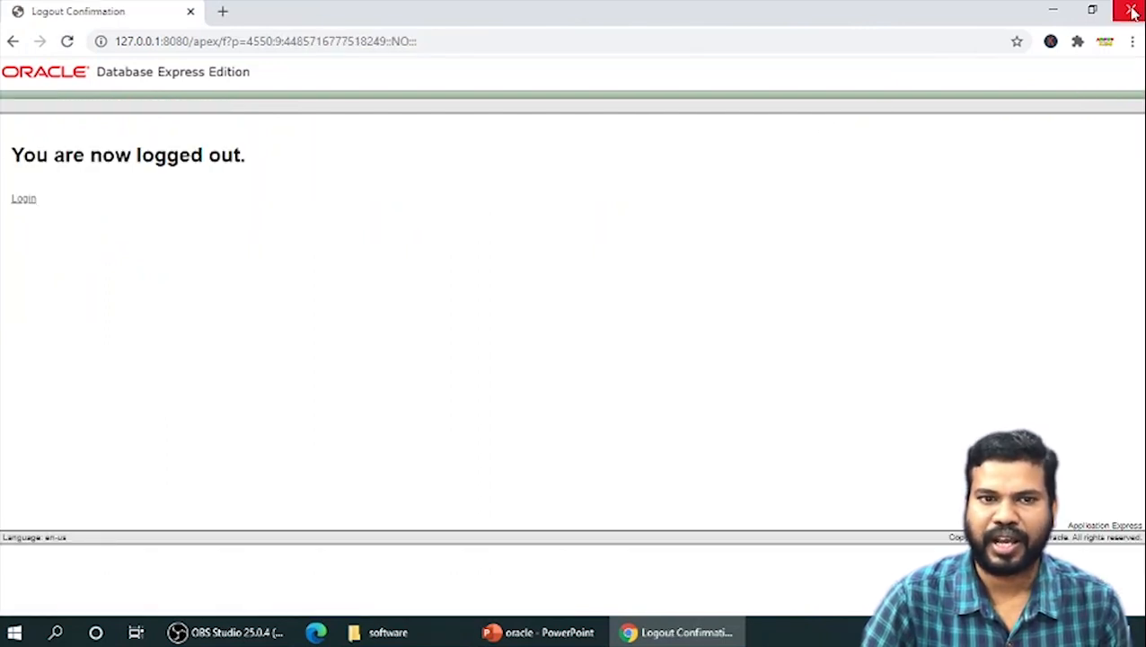
{"action": "left_click", "coordinate": [1130, 11]}
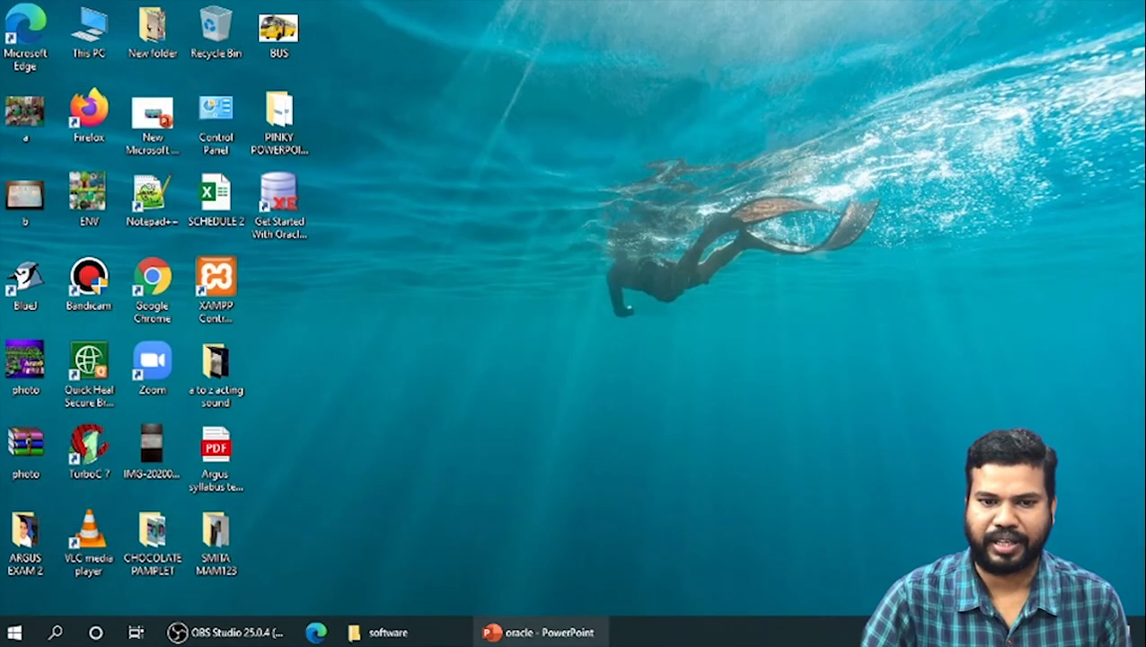